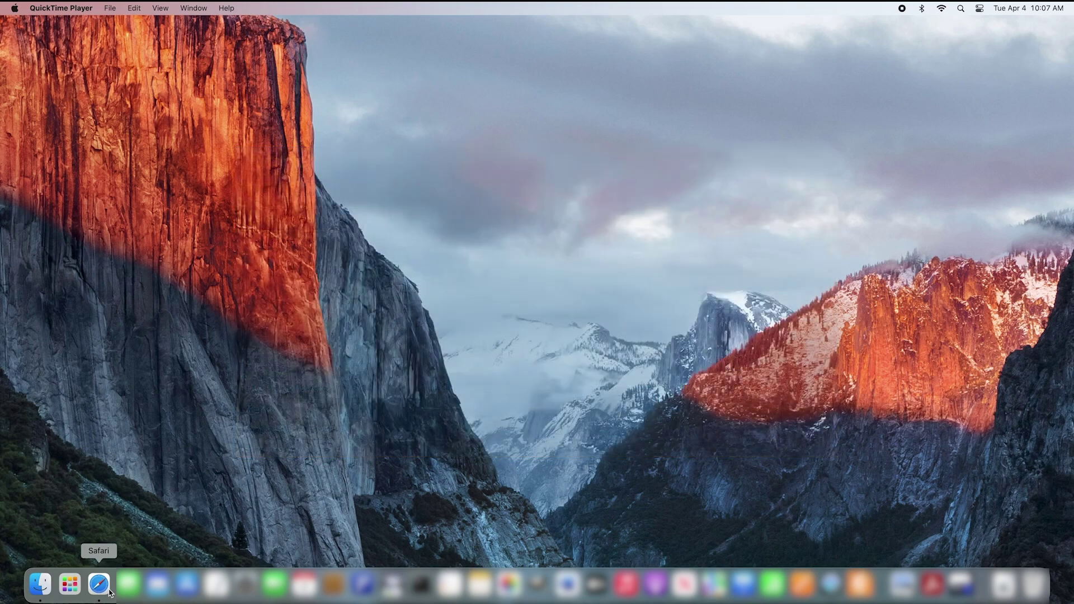
Open Safari and search the Brother support site's downloads for model hll6200dw.
left_click(99, 585)
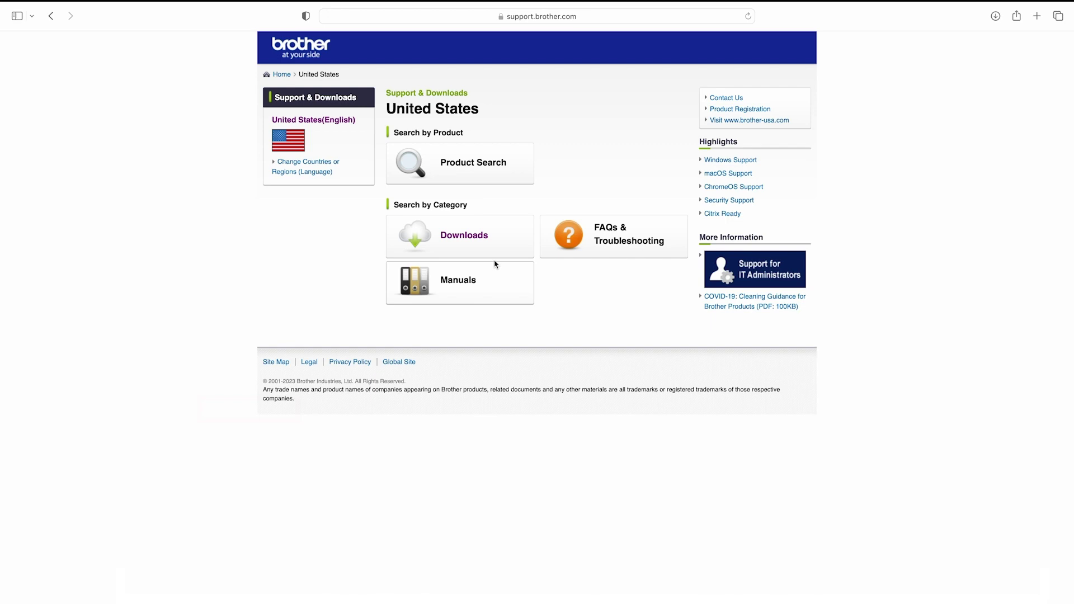
left_click(490, 238)
left_click(361, 166)
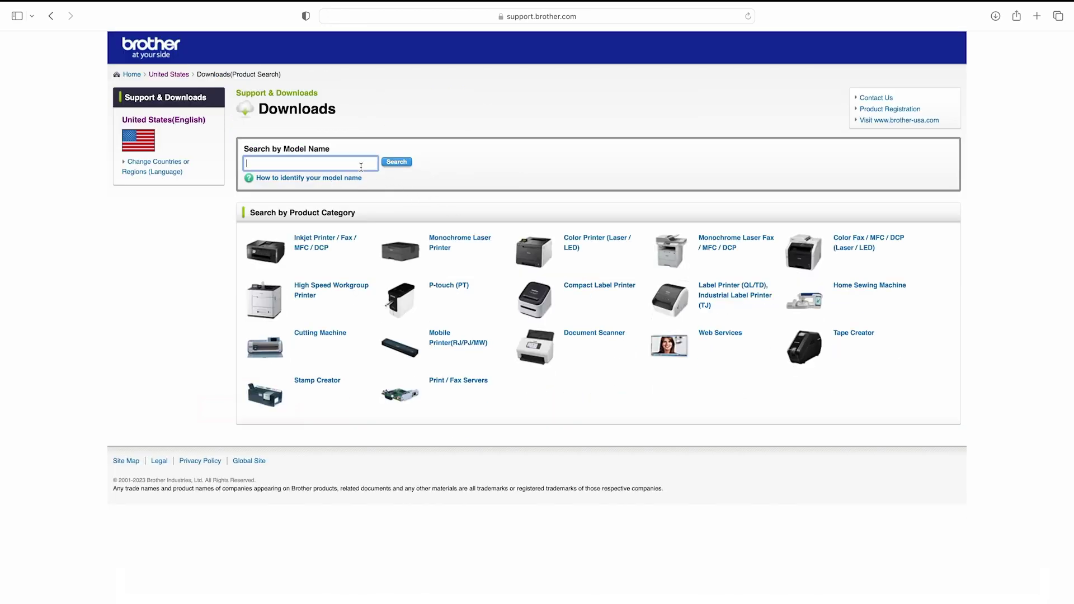
type("hll6200dw")
left_click(398, 163)
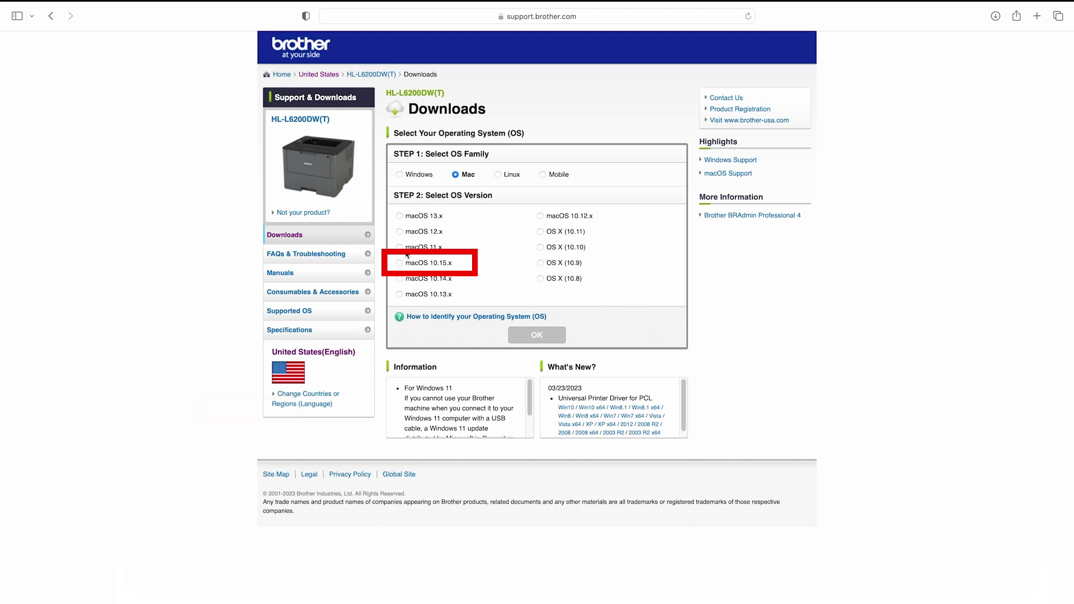
Choose macOS 10.15.x as the operating system and download the Printer Driver, agreeing to the EULA.
left_click(400, 263)
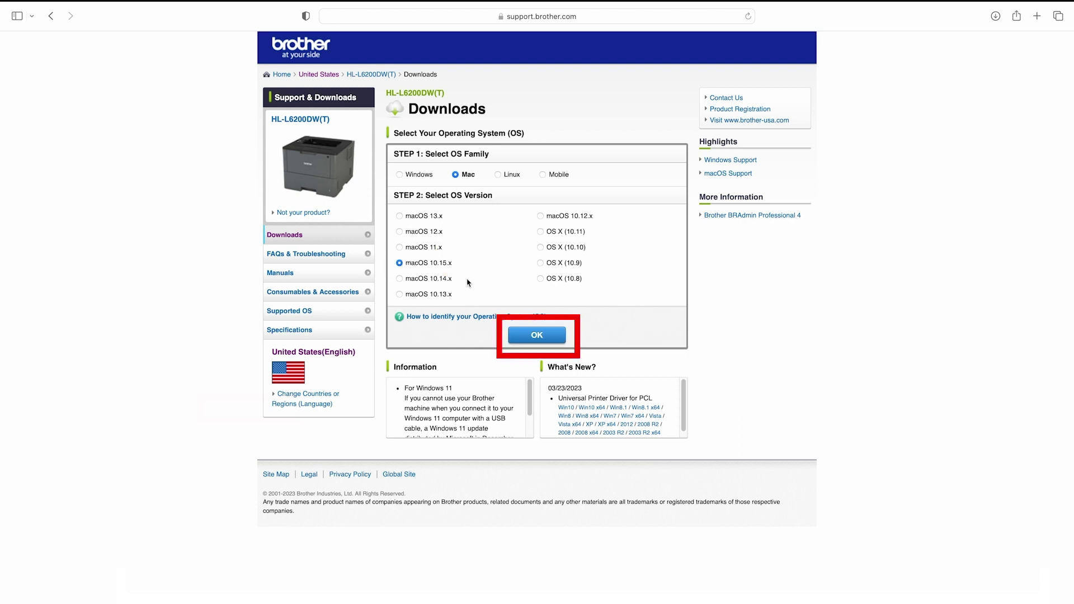
left_click(560, 342)
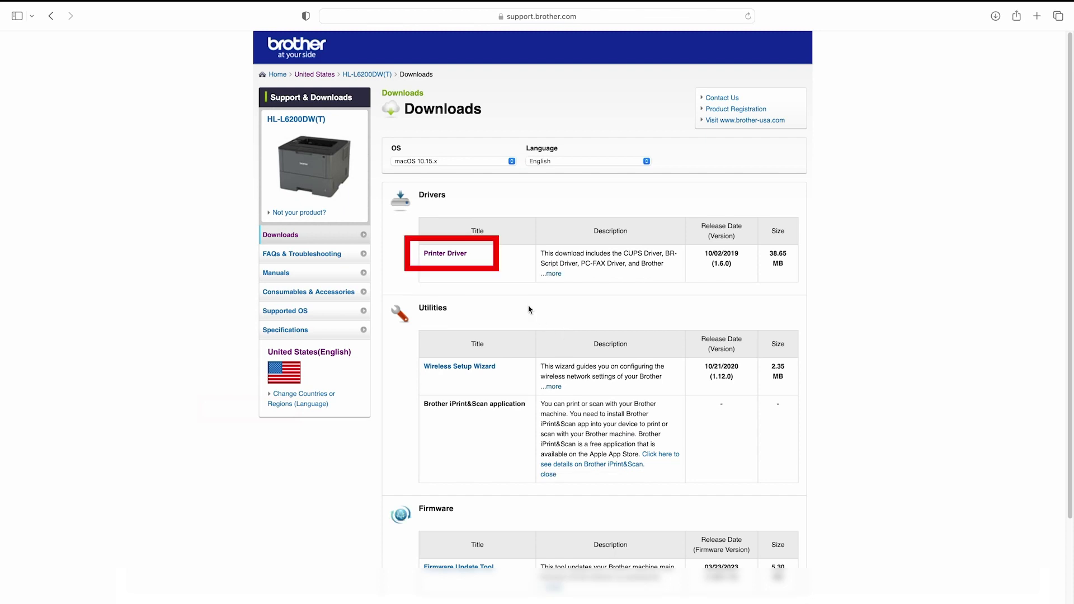
left_click(464, 254)
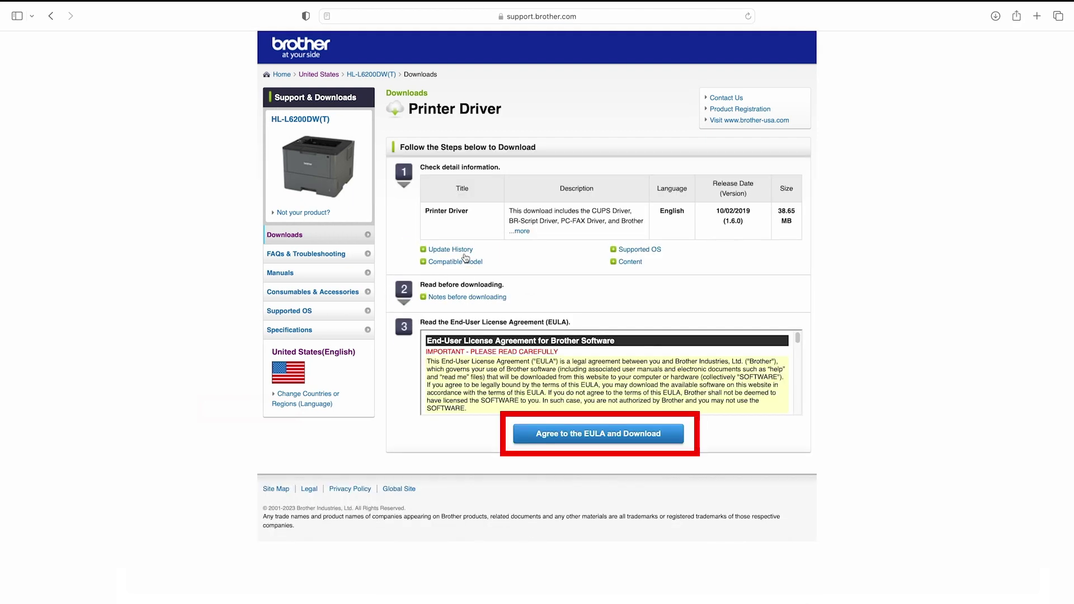
left_click(656, 433)
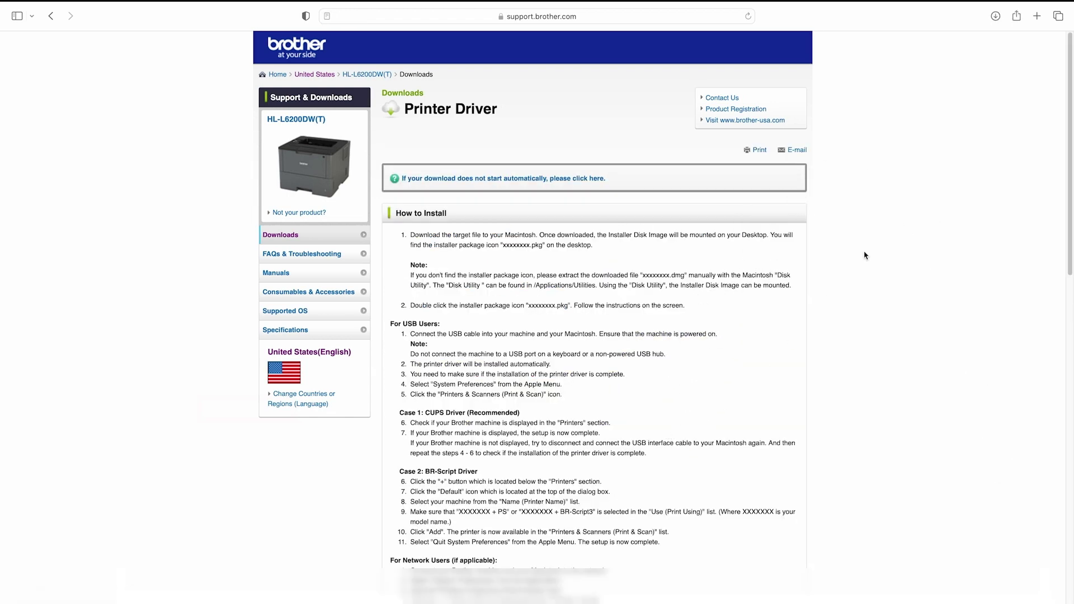
Open the downloaded Brother_PrinterDrivers_MonochromeLaser_1_6_0.dmg and launch its Brother_PrinterDrivers_MonochromeLaser.pkg installer.
left_click(999, 19)
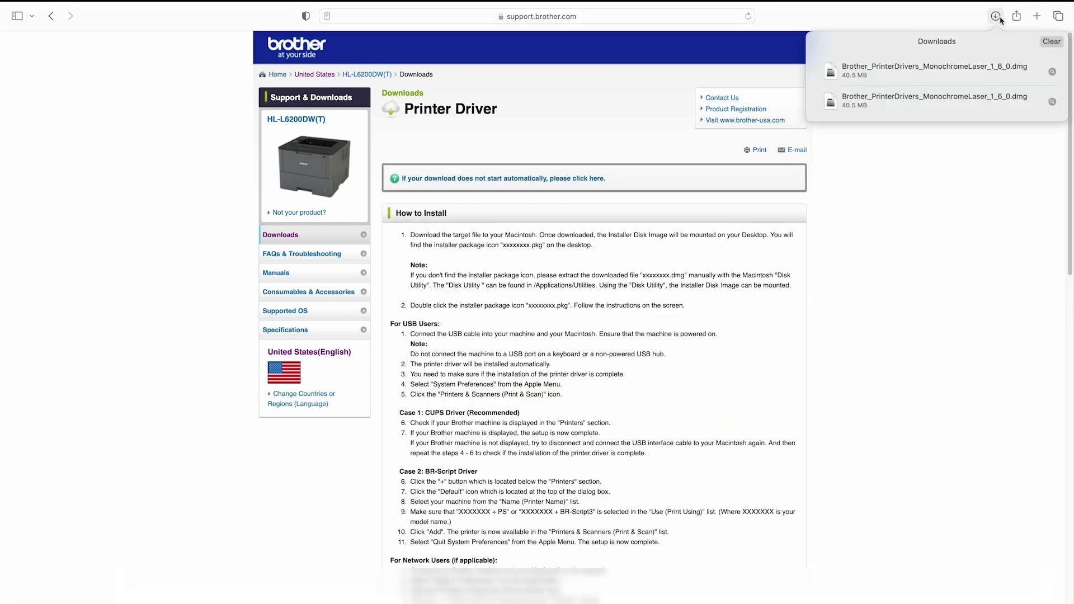
left_click(965, 67)
double_click(966, 67)
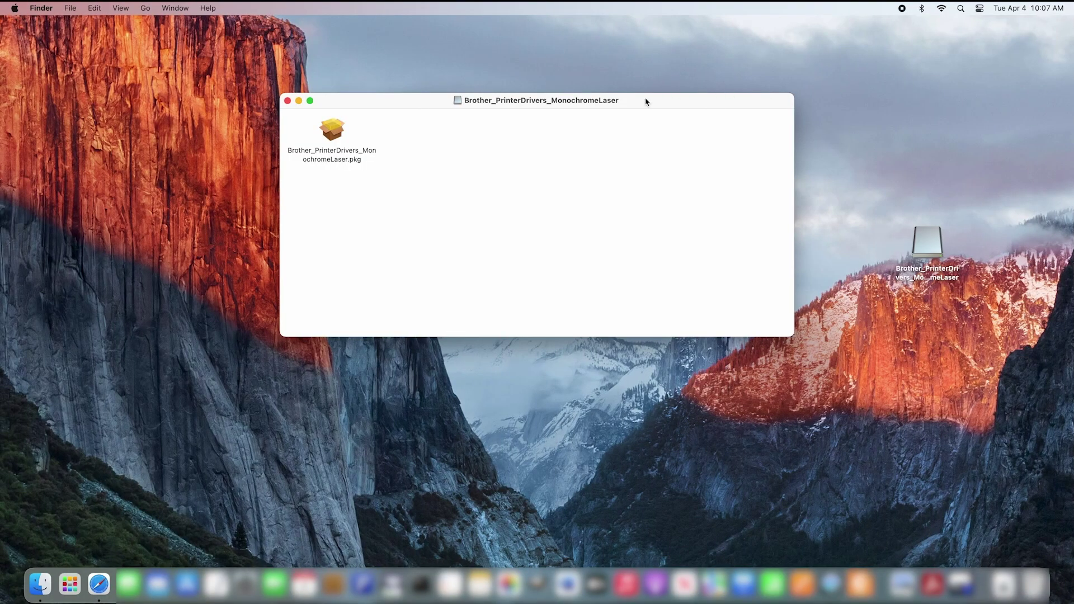
double_click(335, 130)
Install the Brother software, agreeing to the license and entering the account password, and close the installer.
left_click(679, 372)
left_click(677, 372)
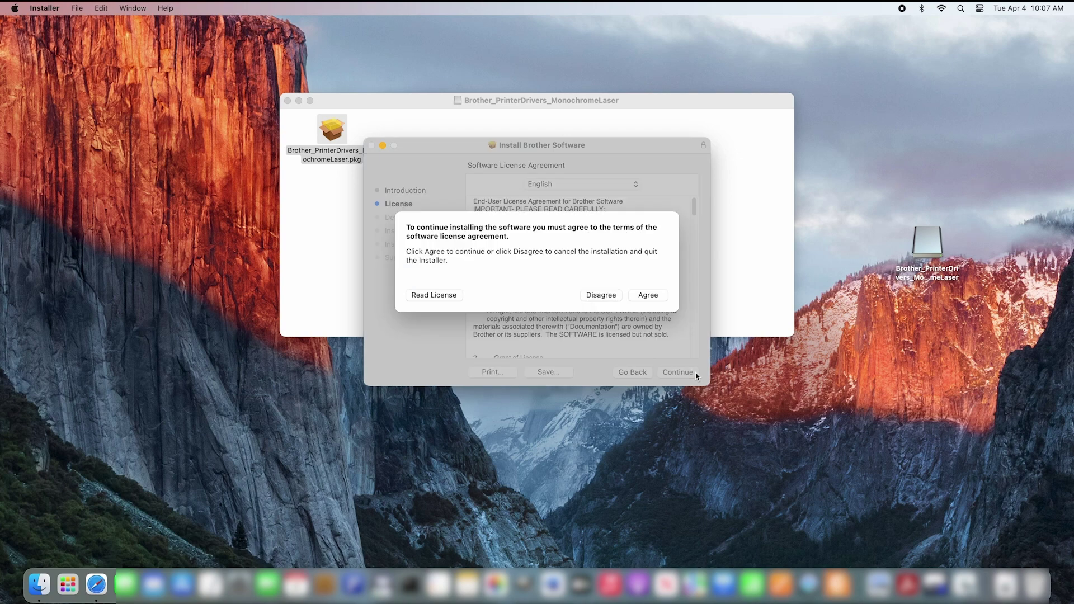
left_click(664, 299)
left_click(679, 372)
type("********")
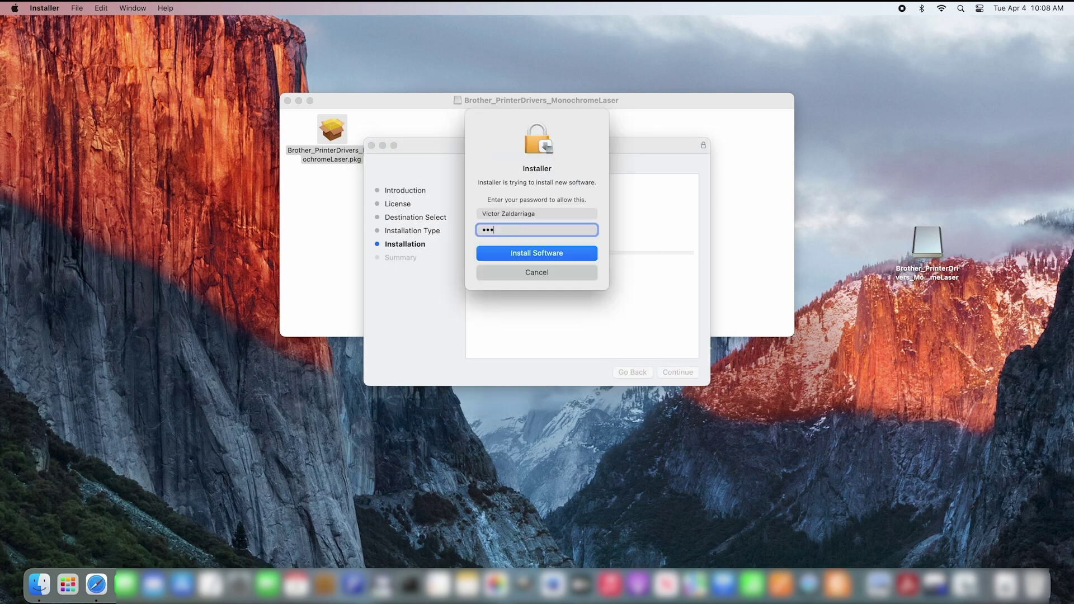
key("Return")
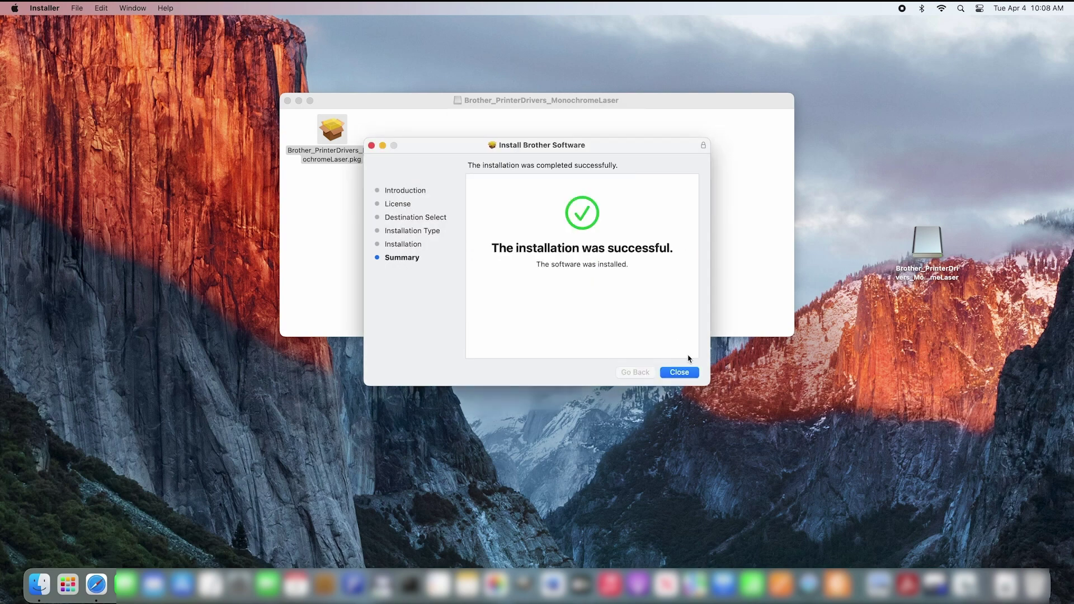
left_click(694, 372)
left_click(570, 314)
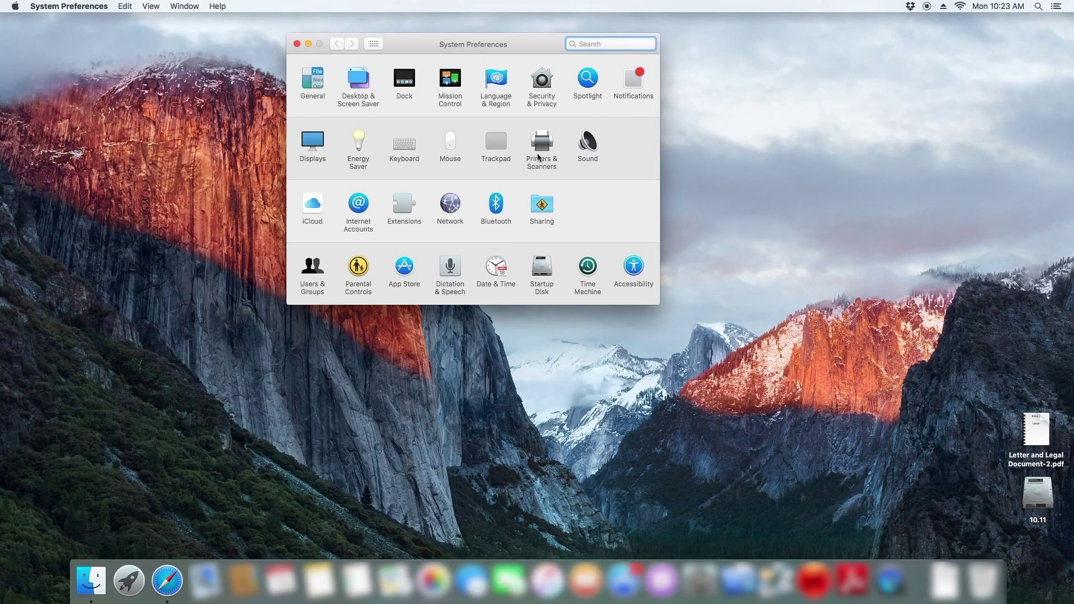
Start adding a printer in Printers & Scanners and select the Brother MFC-L5850DW series of kind Bonjour Multifunction.
left_click(538, 158)
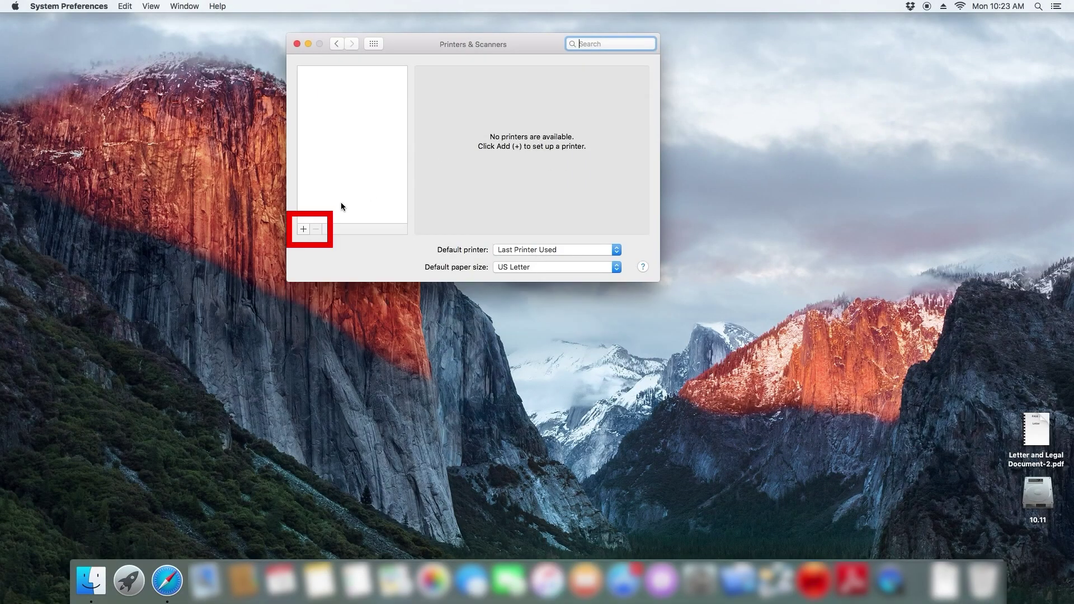
left_click(303, 231)
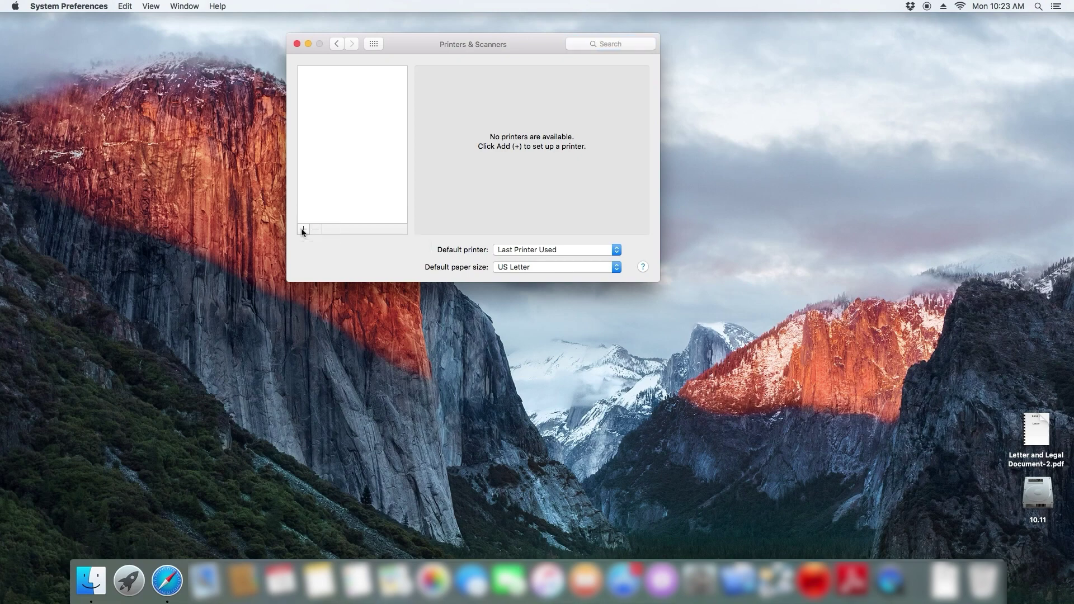
scroll(443, 294, "down", 5)
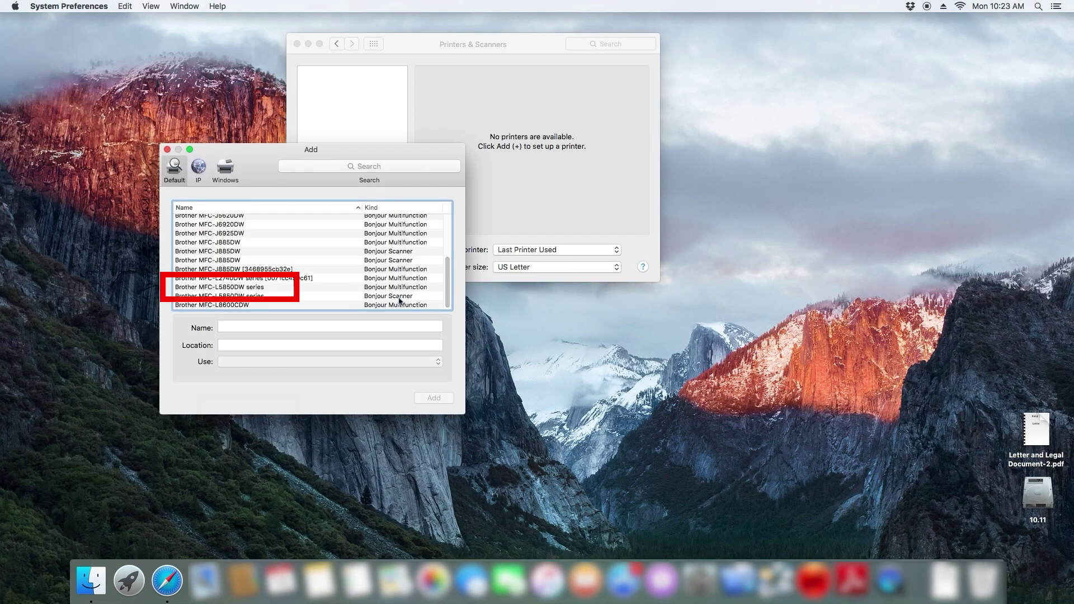
left_click(328, 287)
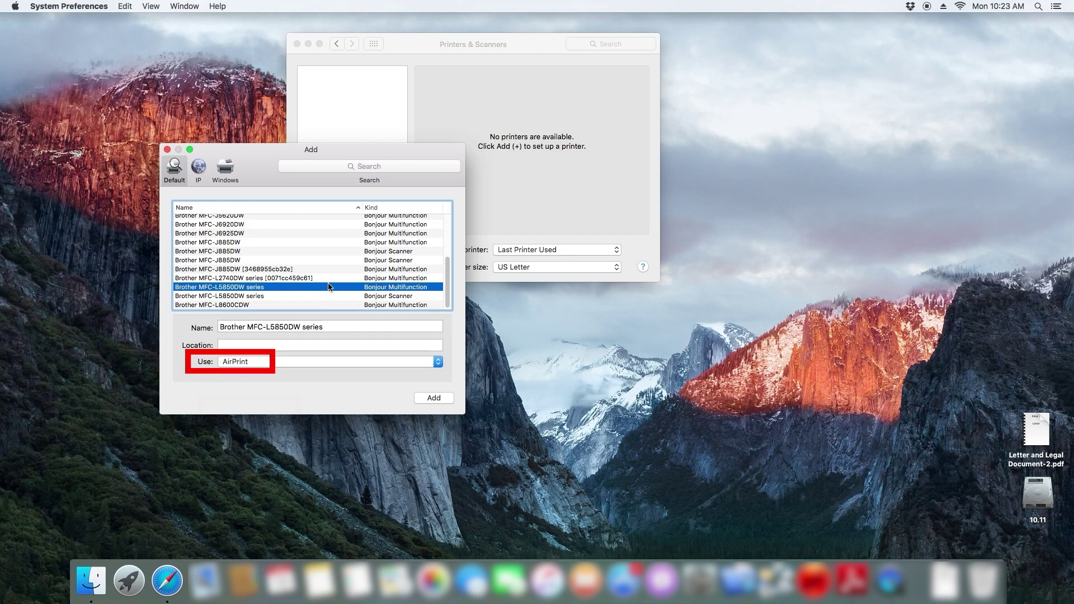
Assign the Brother MFC-L5850DW series BR-Script3 software to the printer, filtering by 5850, add the printer and close the settings.
left_click(321, 361)
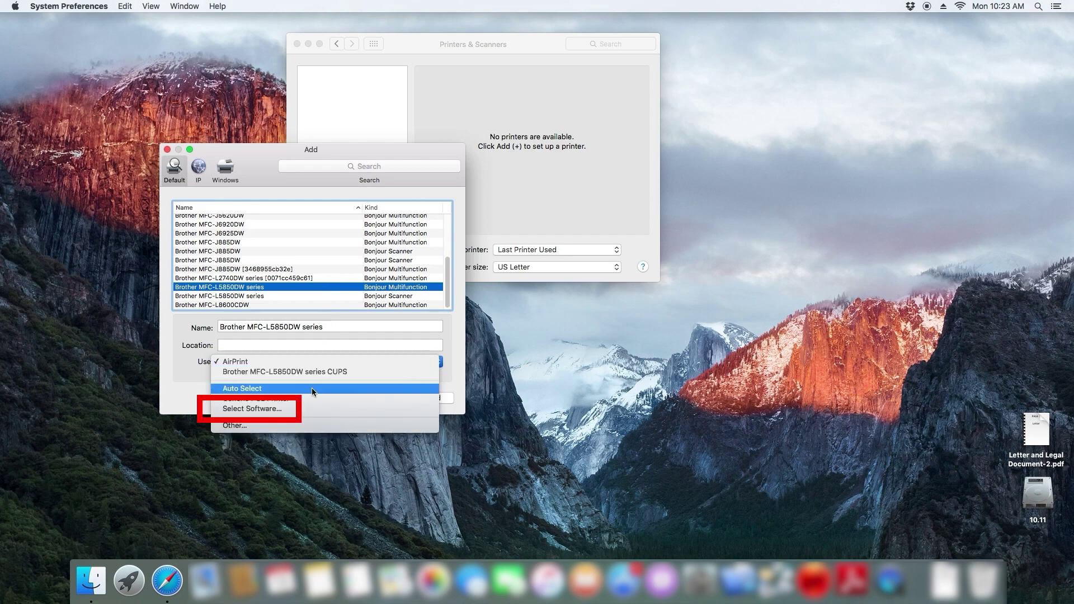
left_click(305, 408)
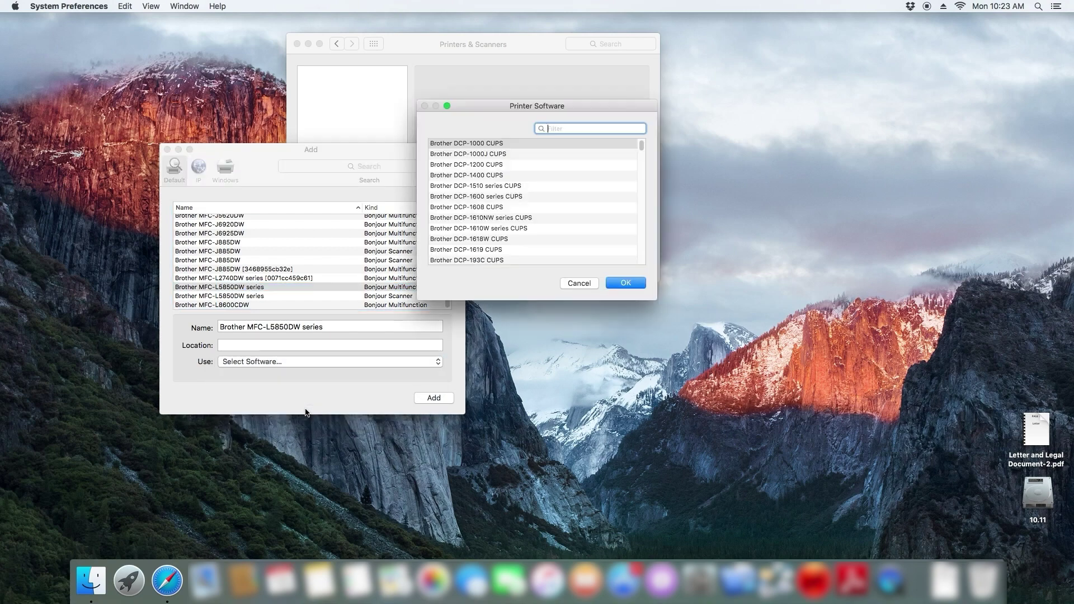
type("5850")
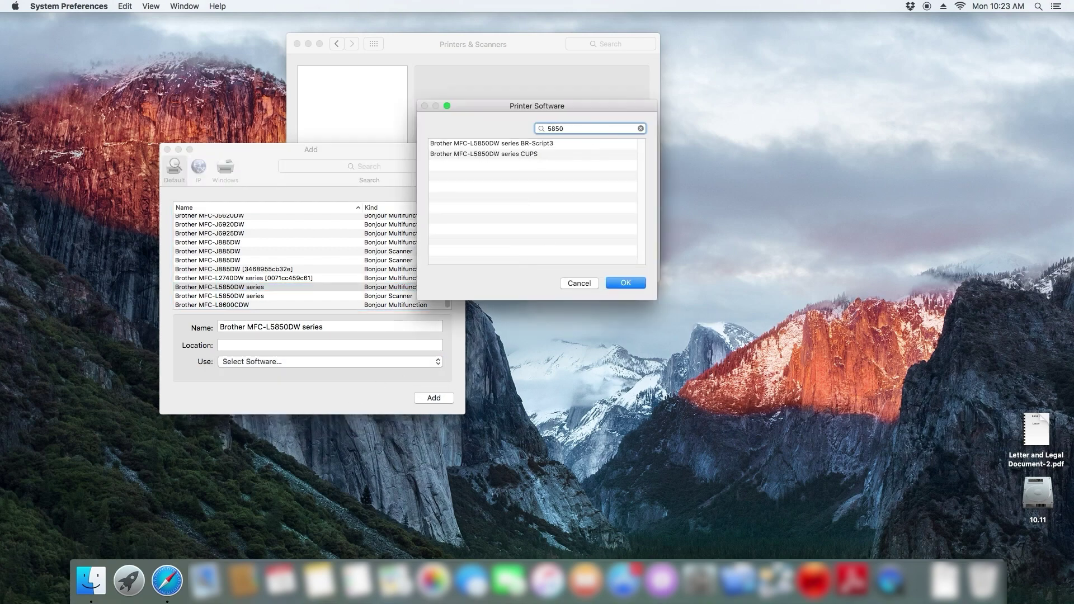
left_click(550, 144)
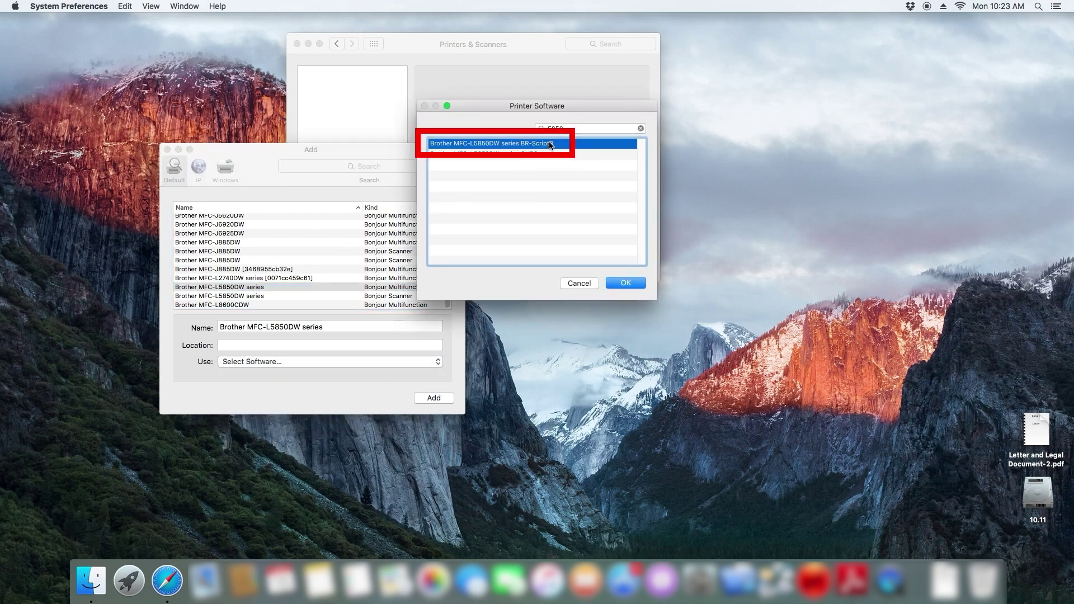
left_click(625, 284)
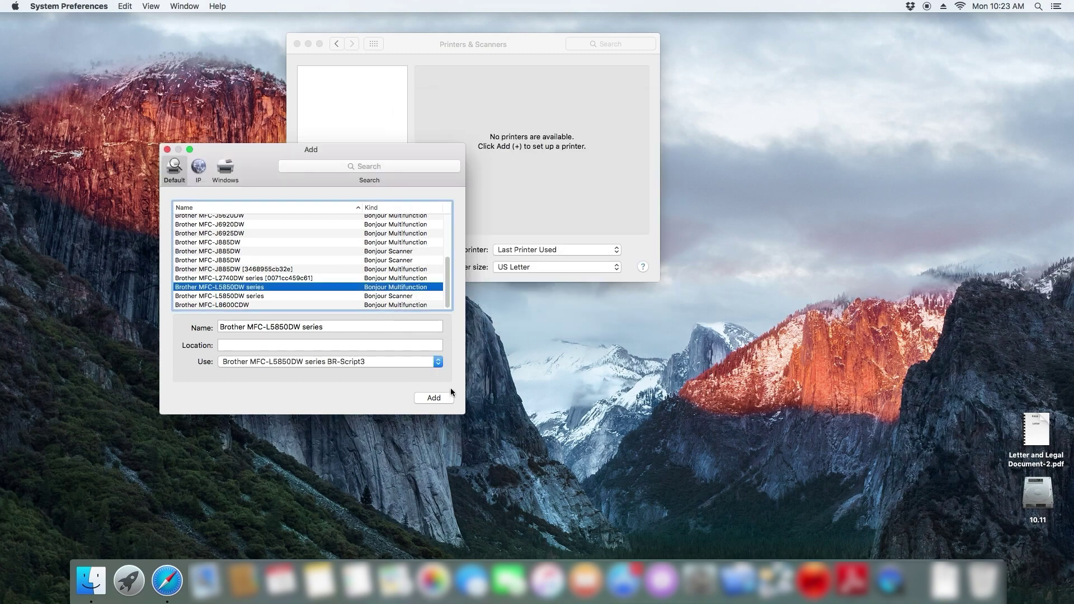
left_click(435, 396)
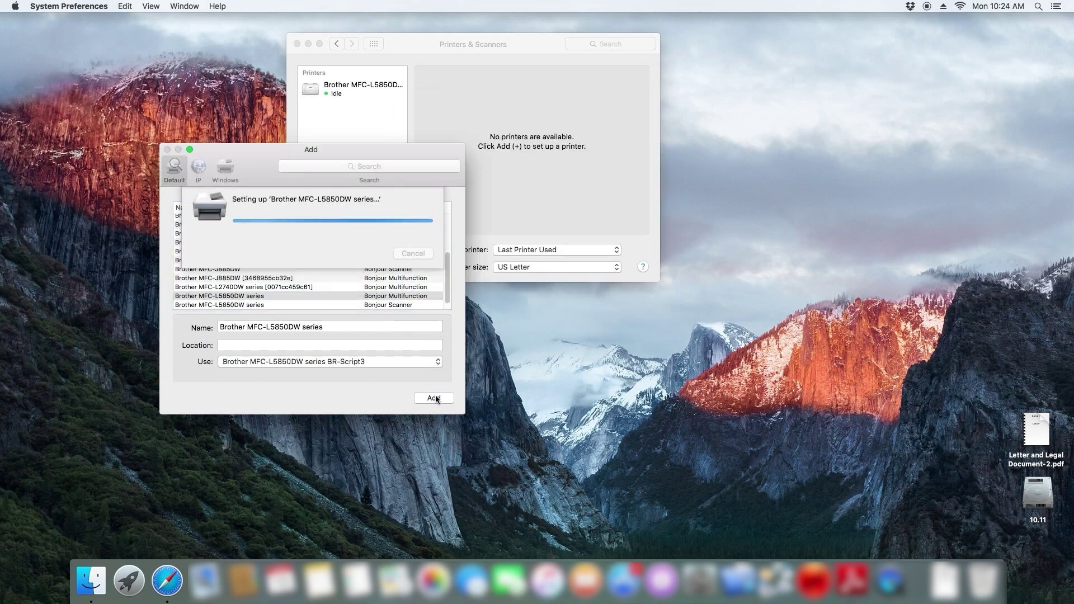
left_click(297, 44)
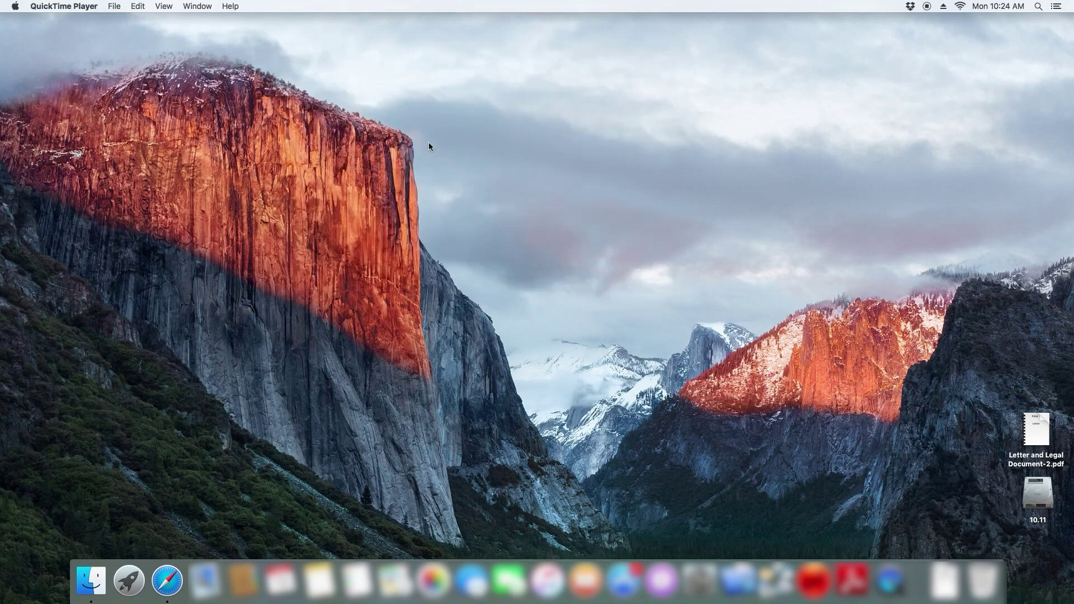
Open the PDF document in Acrobat Reader and rotate its page view clockwise twice.
left_click(1036, 423)
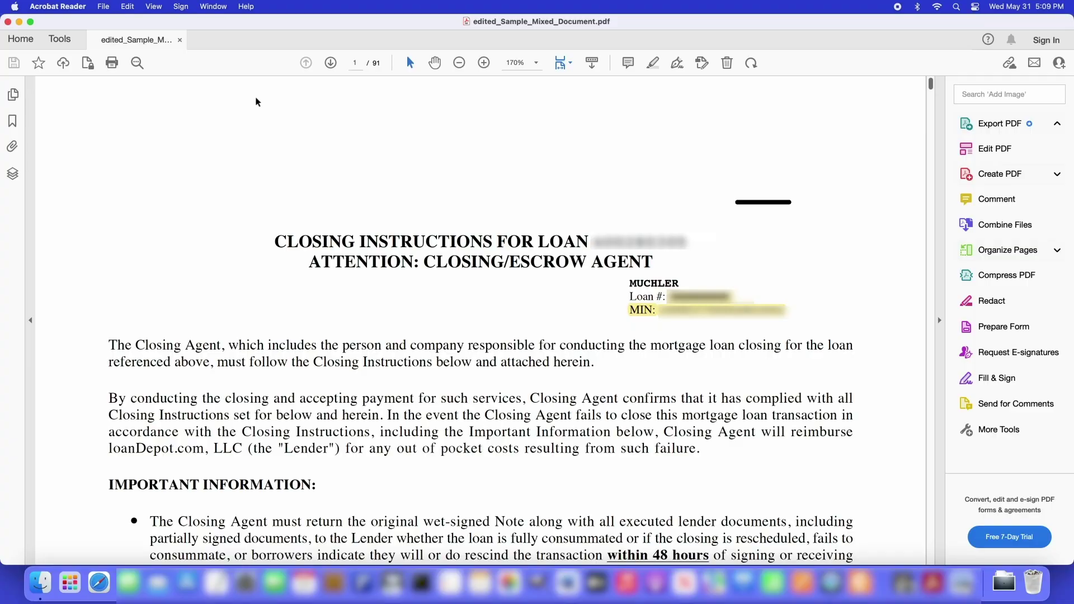
left_click(157, 9)
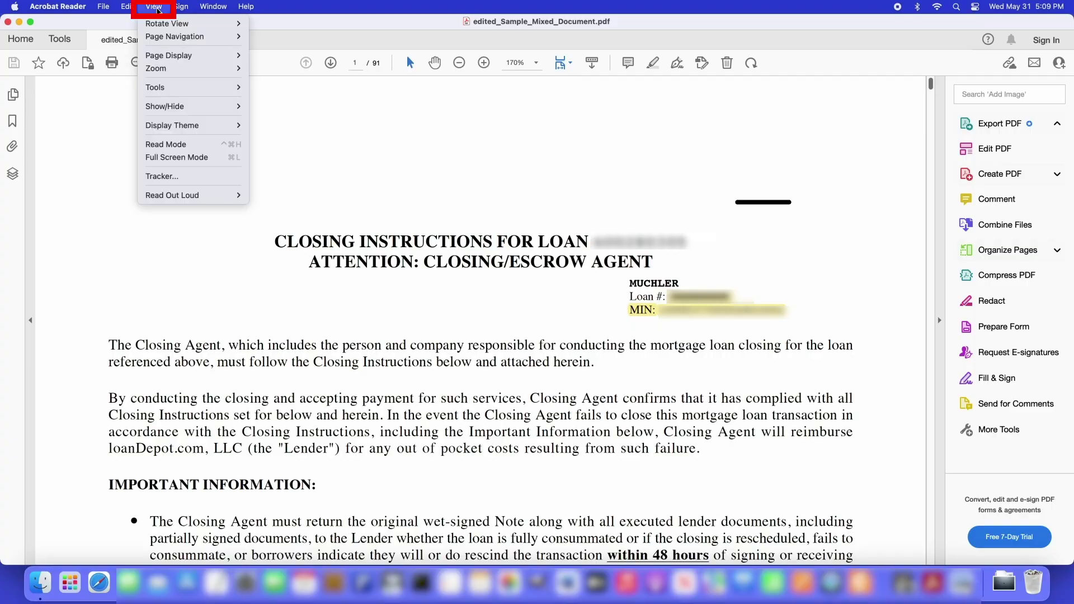
mouse_move(157, 23)
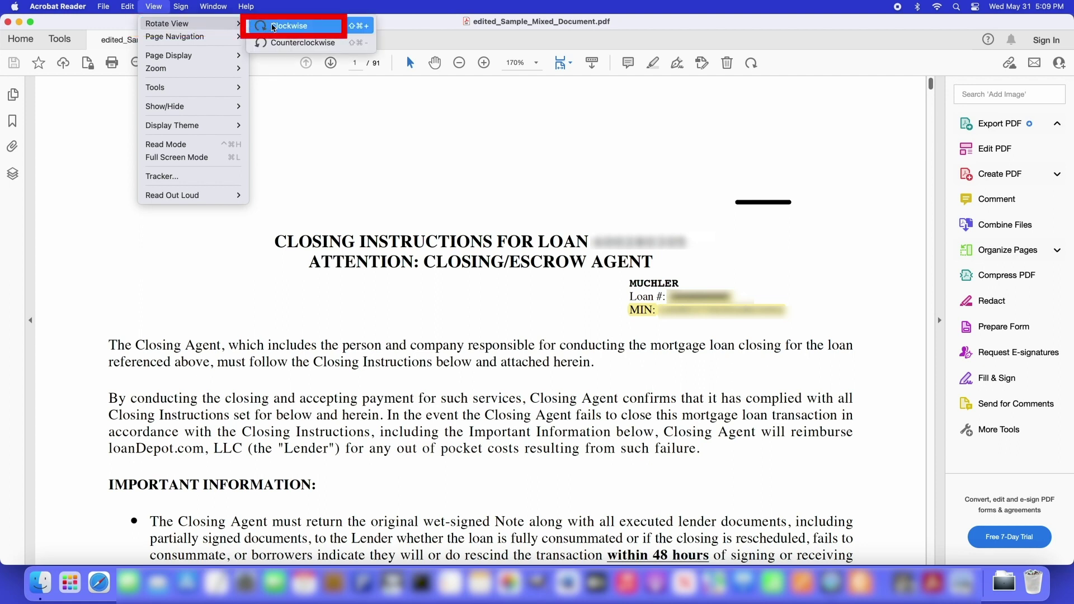
left_click(274, 26)
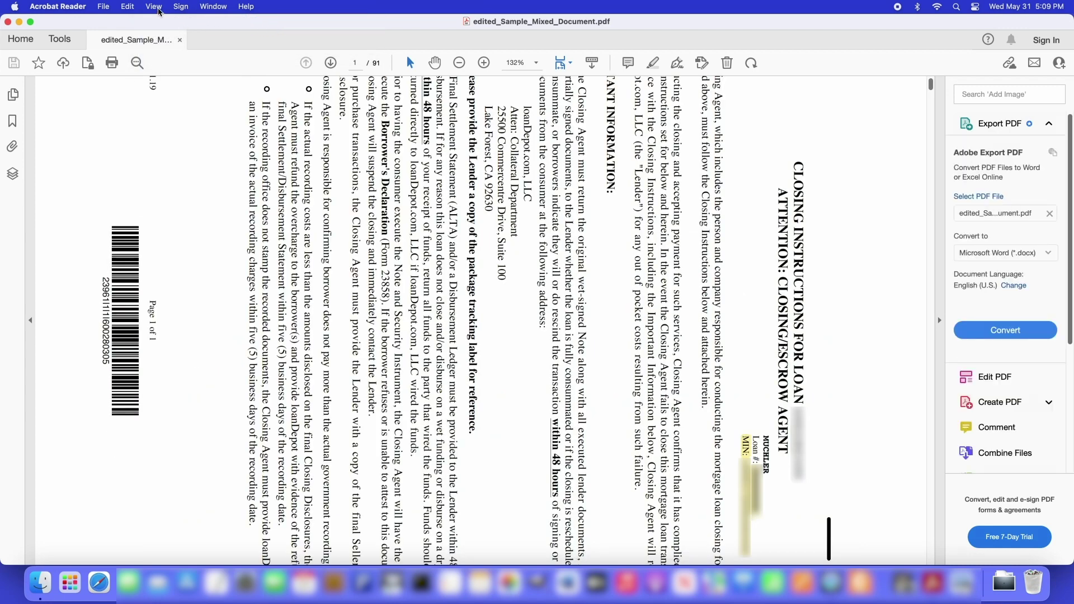
left_click(159, 11)
mouse_move(165, 26)
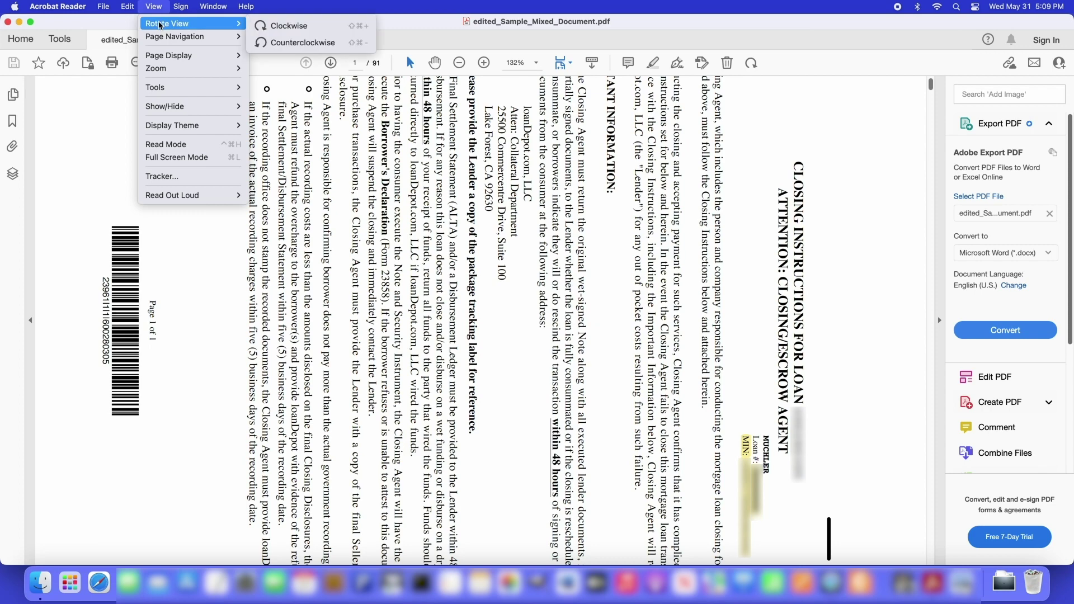
left_click(261, 26)
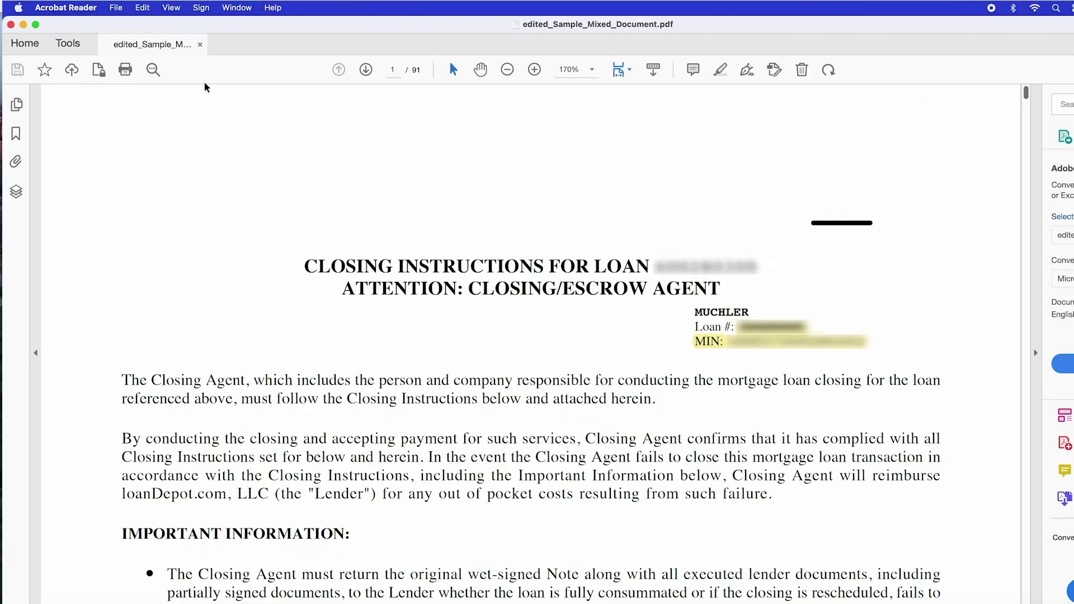
Print all pages on the Brother HL-L6200DW series at actual size, choosing the paper source by PDF page size.
left_click(110, 8)
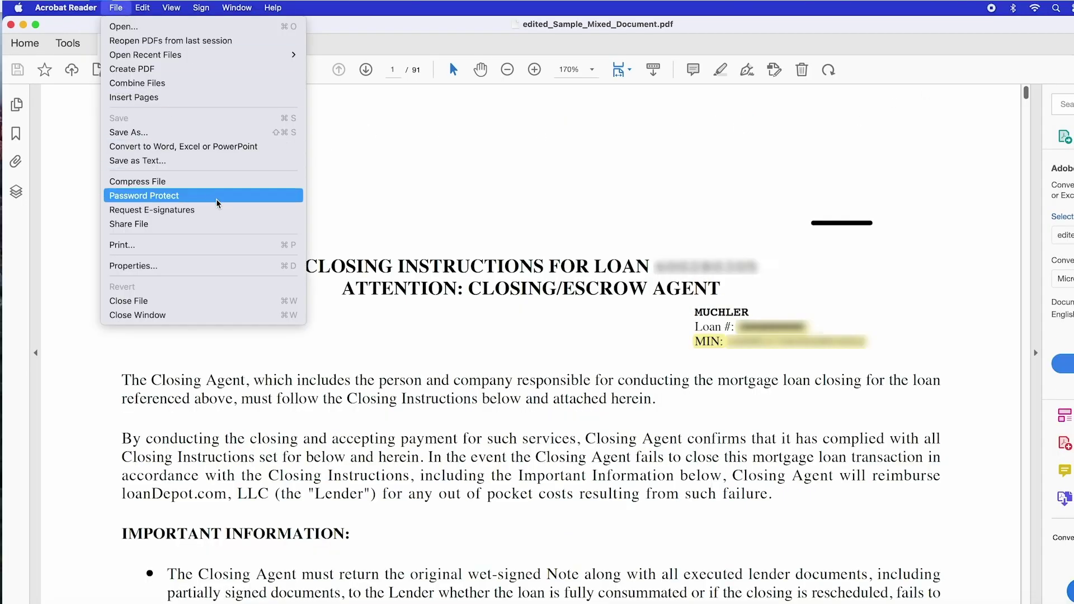
left_click(223, 246)
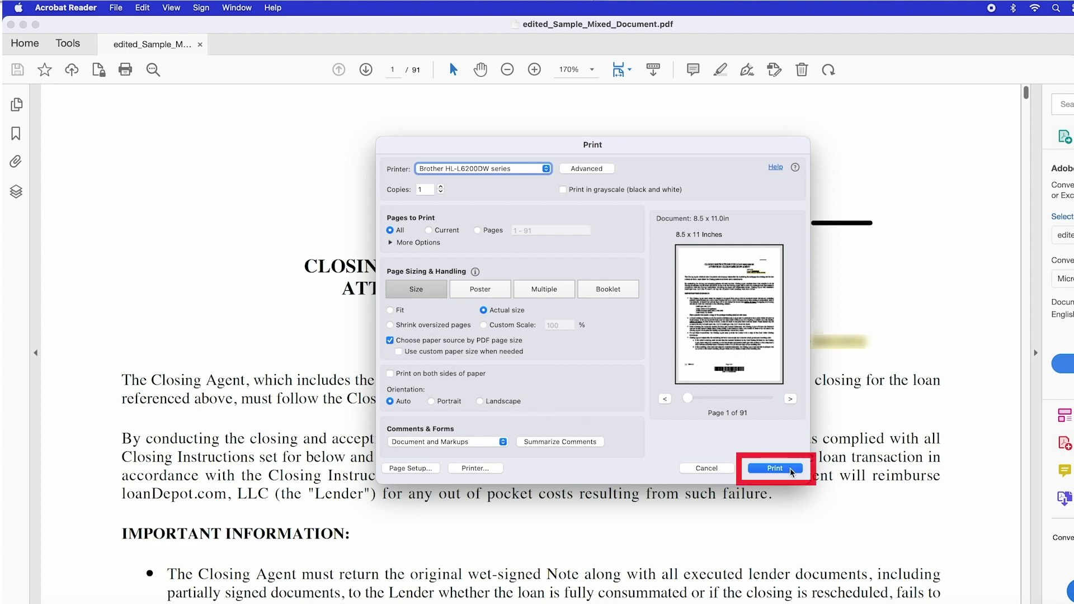
left_click(776, 469)
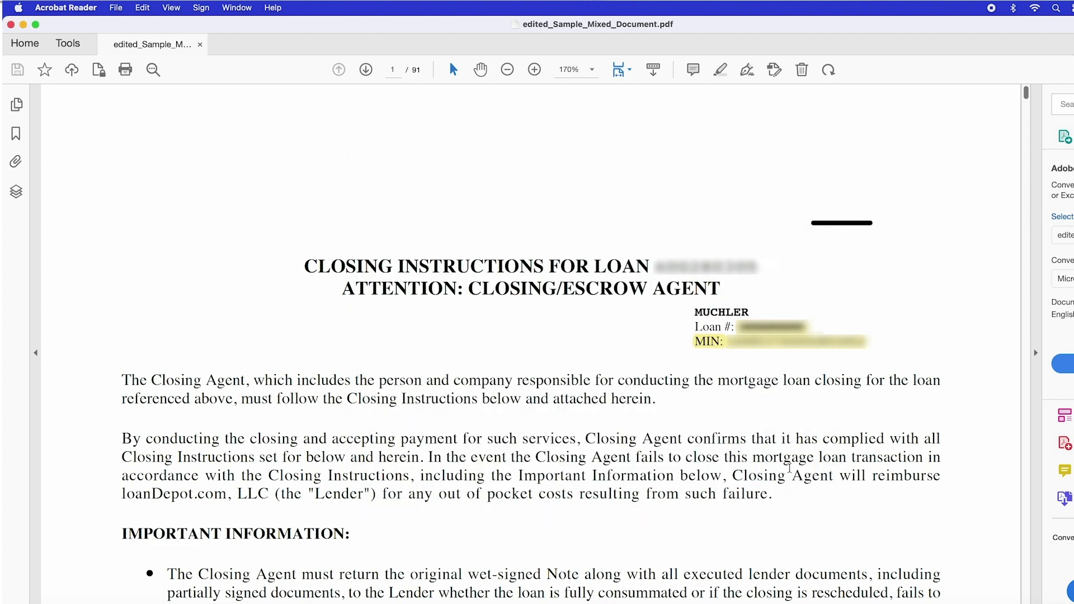